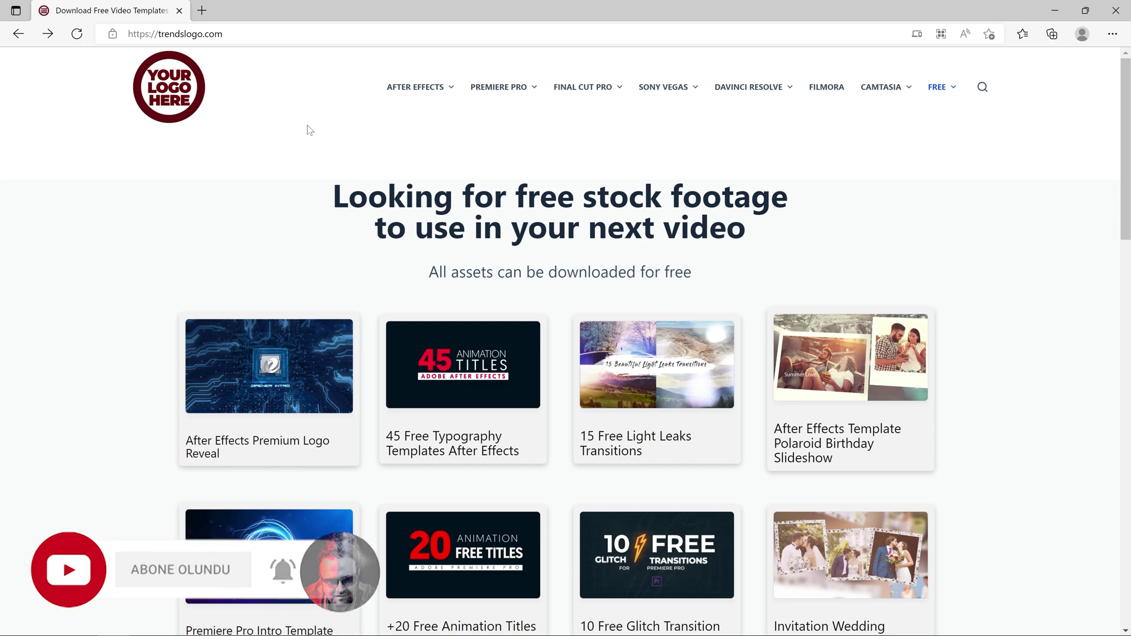
Select the trendslogo.com web address in Edge's address bar
{"action": "key", "text": "ctrl+l"}
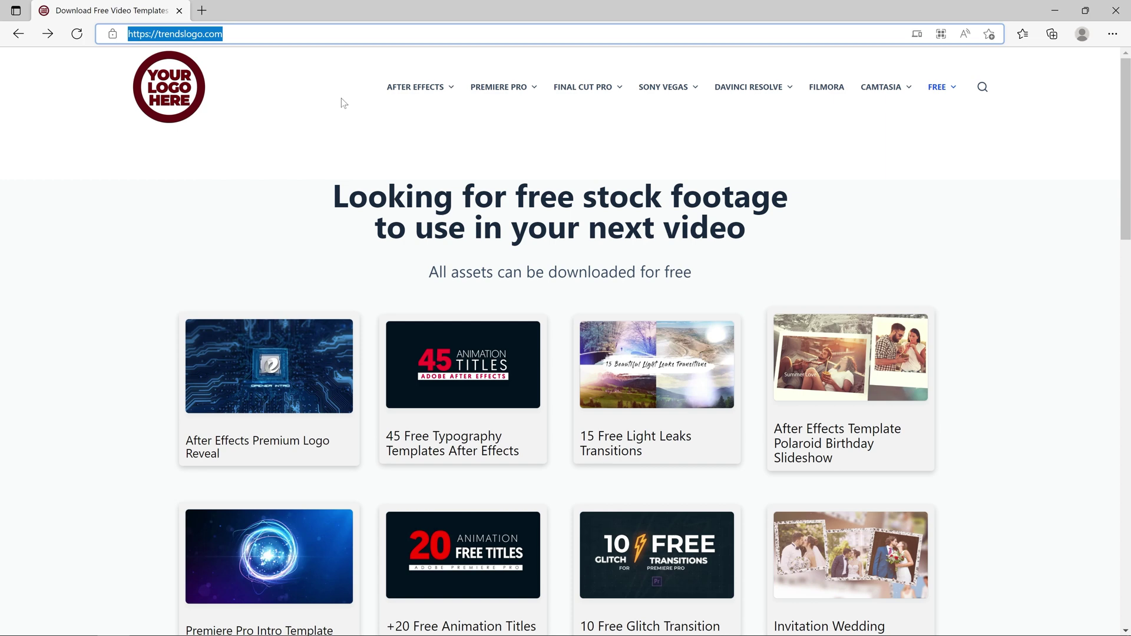
Look through the AFTER EFFECTS, PREMIERE PRO and other menus, then open After Effects > Transition
{"action": "left_click", "coordinate": [344, 103]}
{"action": "scroll", "coordinate": [343, 103], "scroll_direction": "down", "scroll_amount": 1}
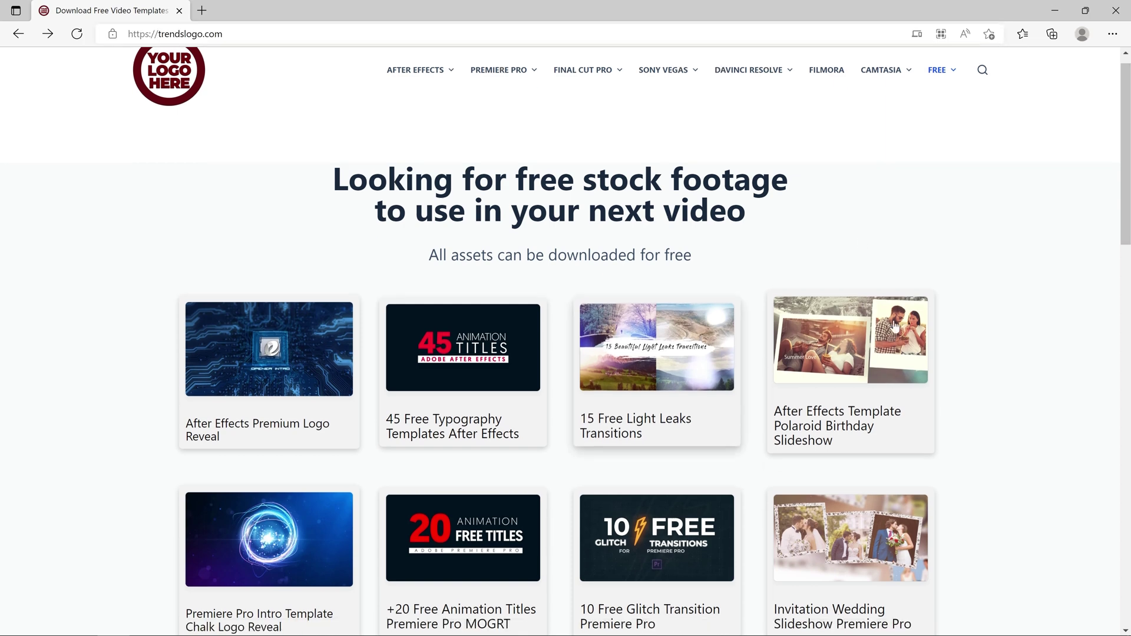
{"action": "scroll", "coordinate": [1036, 245], "scroll_direction": "up", "scroll_amount": 1}
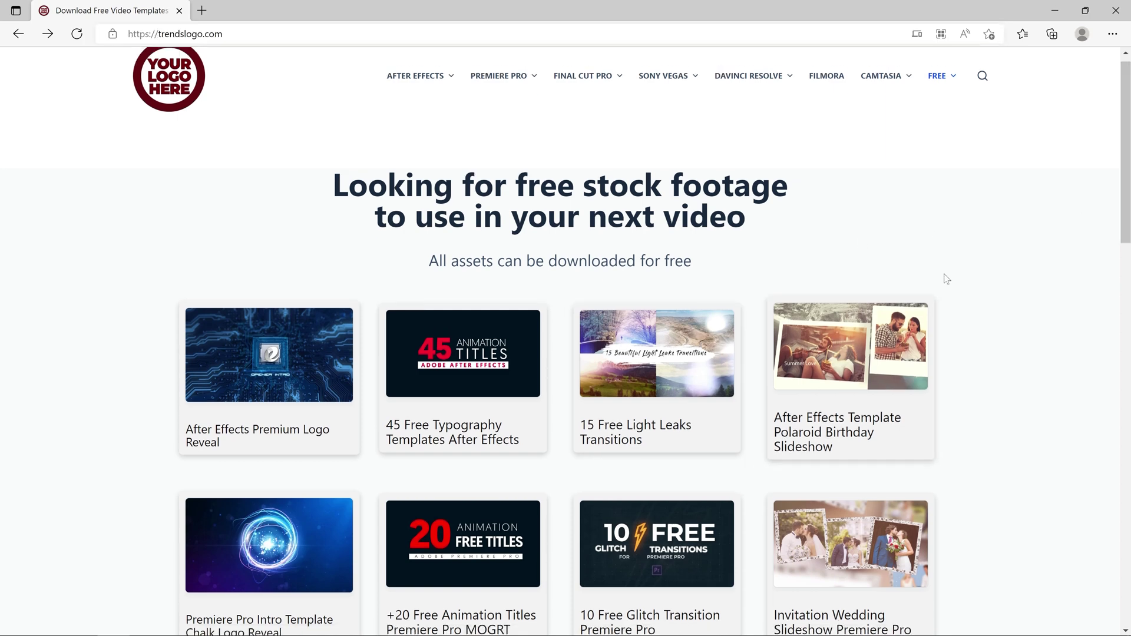
{"action": "mouse_move", "coordinate": [1119, 200]}
{"action": "left_mouse_down"}
{"action": "mouse_move", "coordinate": [1119, 313]}
{"action": "mouse_move", "coordinate": [1126, 190]}
{"action": "left_mouse_up"}
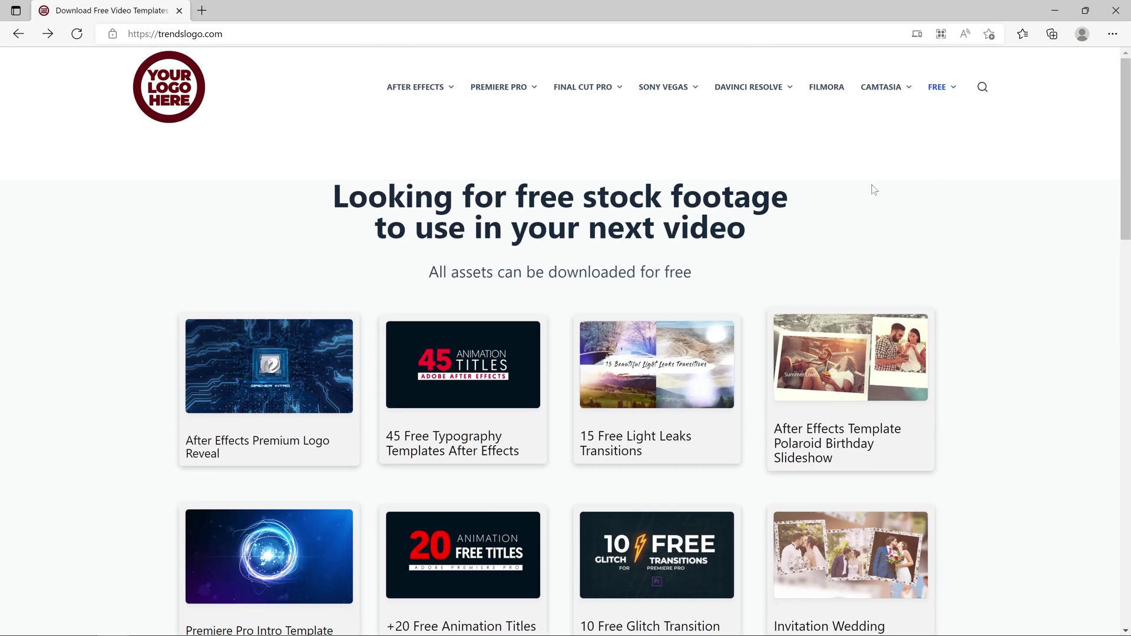
{"action": "mouse_move", "coordinate": [441, 89]}
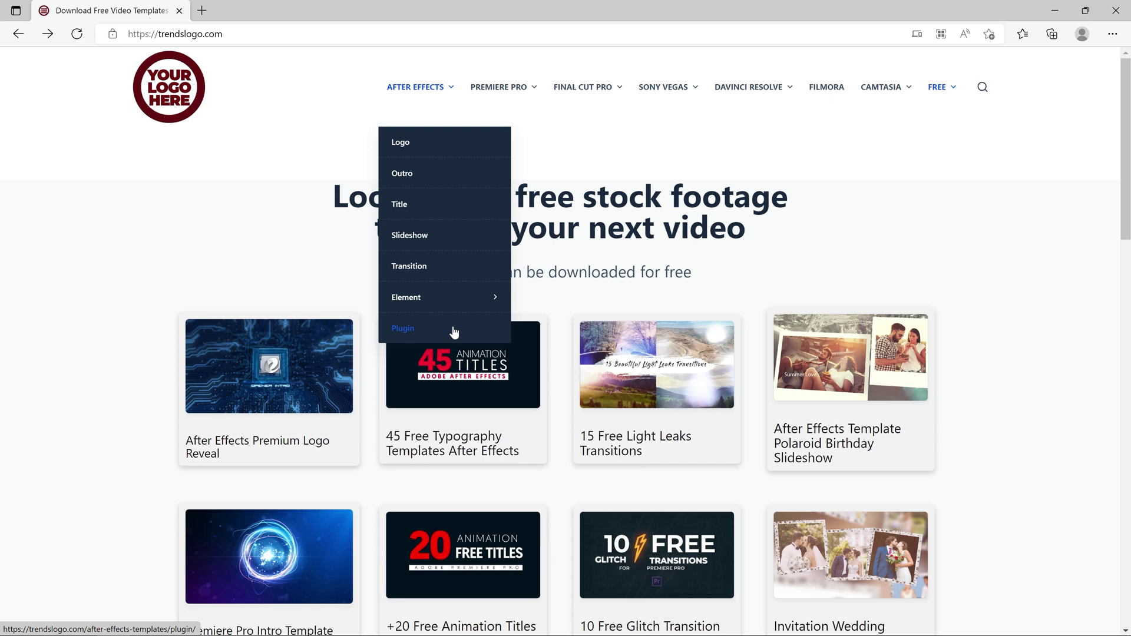
{"action": "mouse_move", "coordinate": [535, 90]}
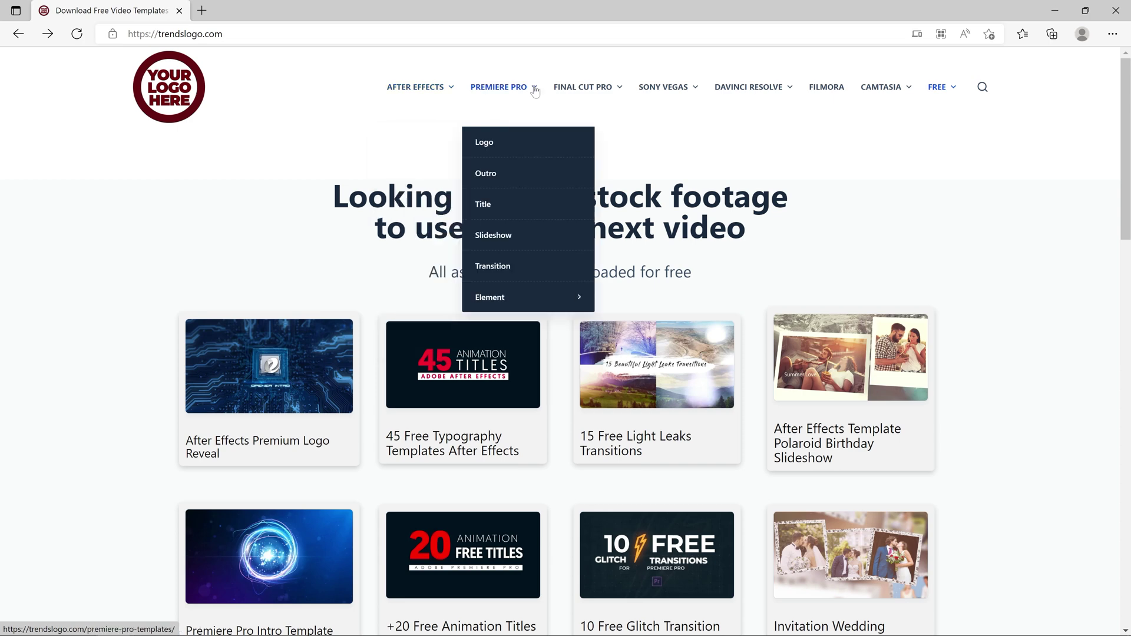
{"action": "mouse_move", "coordinate": [674, 90]}
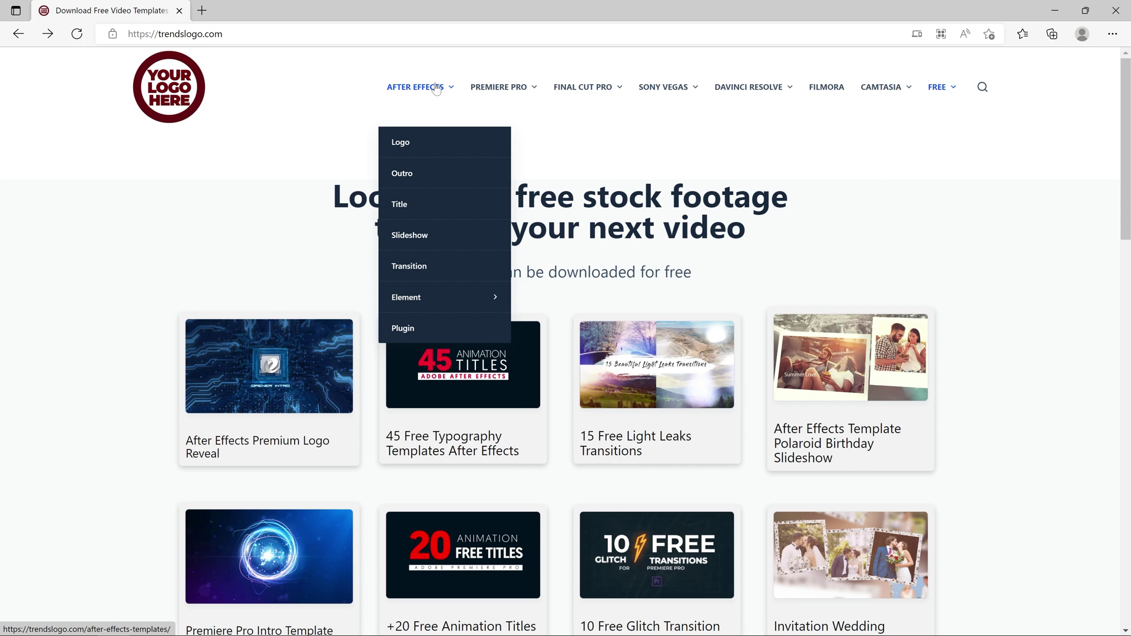
{"action": "left_click", "coordinate": [424, 276]}
Open the 100 Transitions Pack post and download its 3.5 MB .rar archive
{"action": "scroll", "coordinate": [514, 322], "scroll_direction": "down", "scroll_amount": 5}
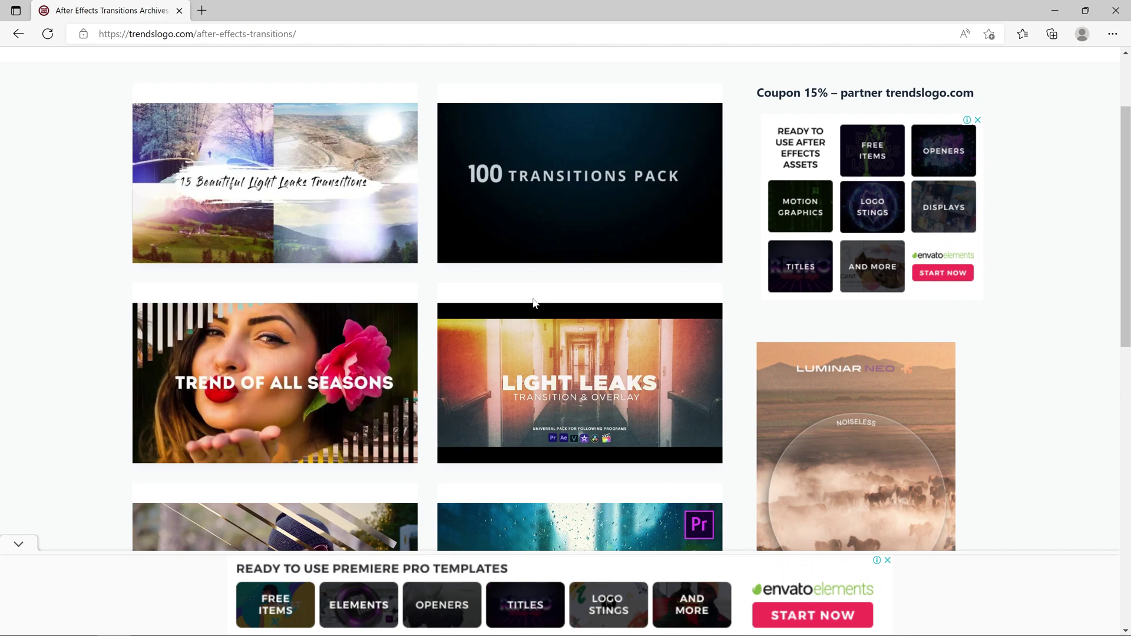
{"action": "left_click", "coordinate": [600, 187]}
{"action": "scroll", "coordinate": [571, 305], "scroll_direction": "down", "scroll_amount": 8}
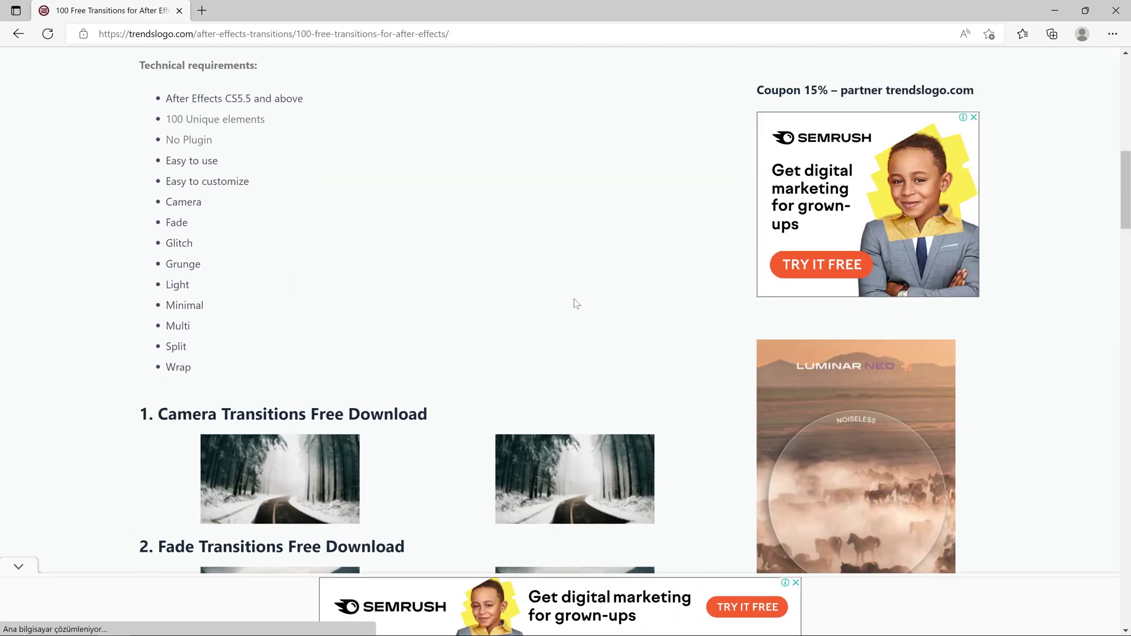
{"action": "scroll", "coordinate": [575, 303], "scroll_direction": "down", "scroll_amount": 9}
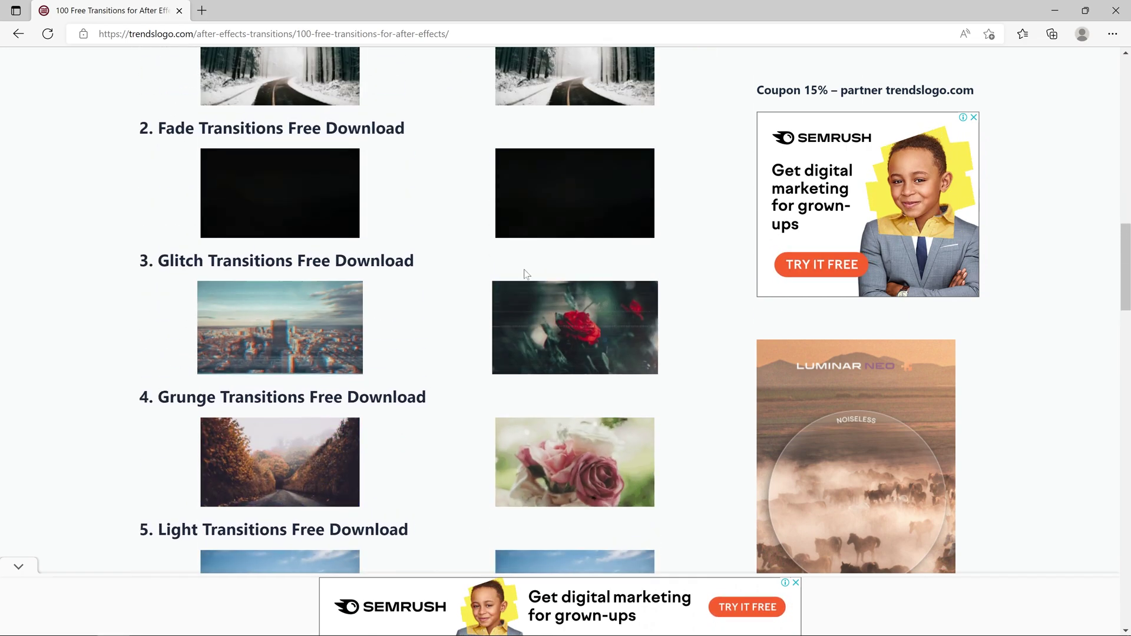
{"action": "scroll", "coordinate": [545, 269], "scroll_direction": "down", "scroll_amount": 9}
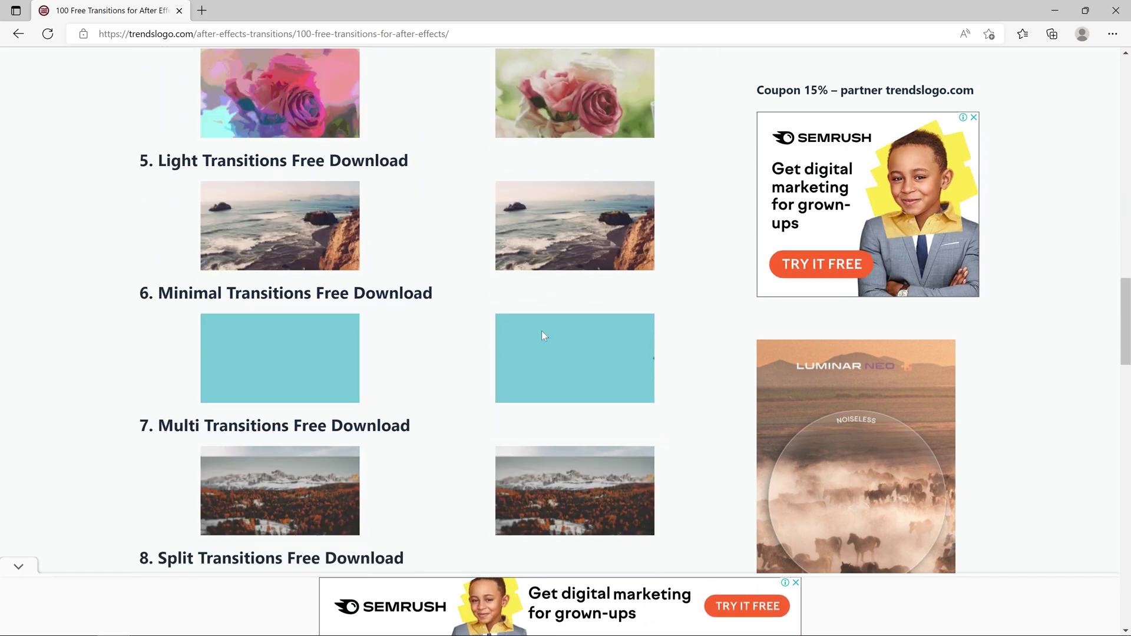
{"action": "scroll", "coordinate": [547, 336], "scroll_direction": "down", "scroll_amount": 8}
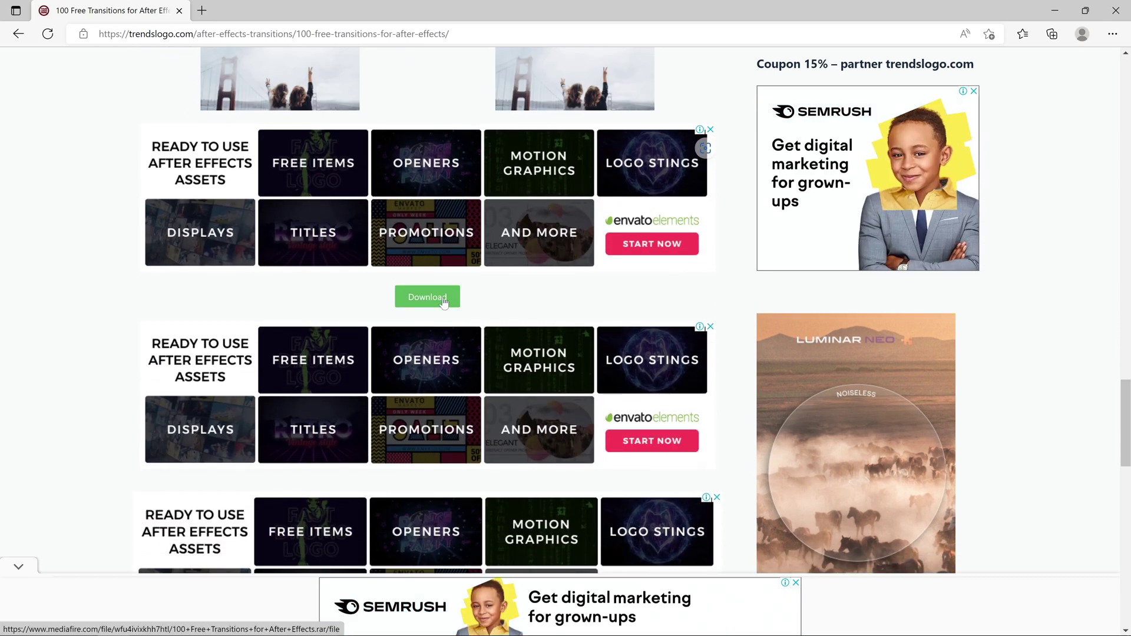
{"action": "scroll", "coordinate": [594, 299], "scroll_direction": "down", "scroll_amount": 1}
{"action": "left_click", "coordinate": [439, 267]}
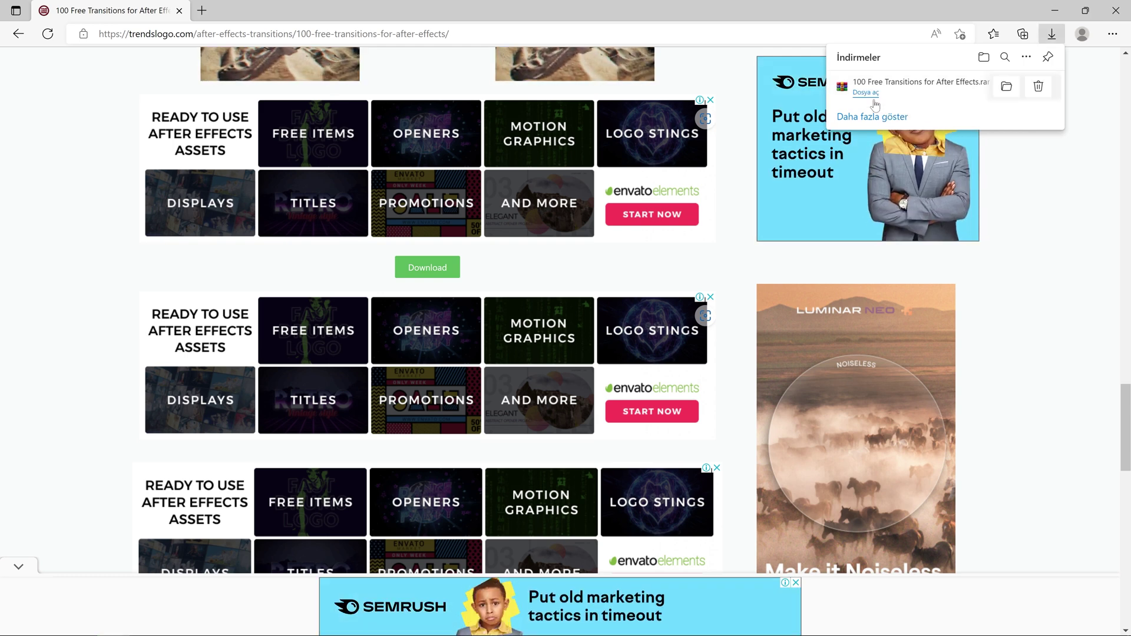
Return to the transitions listing and open the Premiere Pro Slideshow templates
{"action": "key", "text": "alt+Left"}
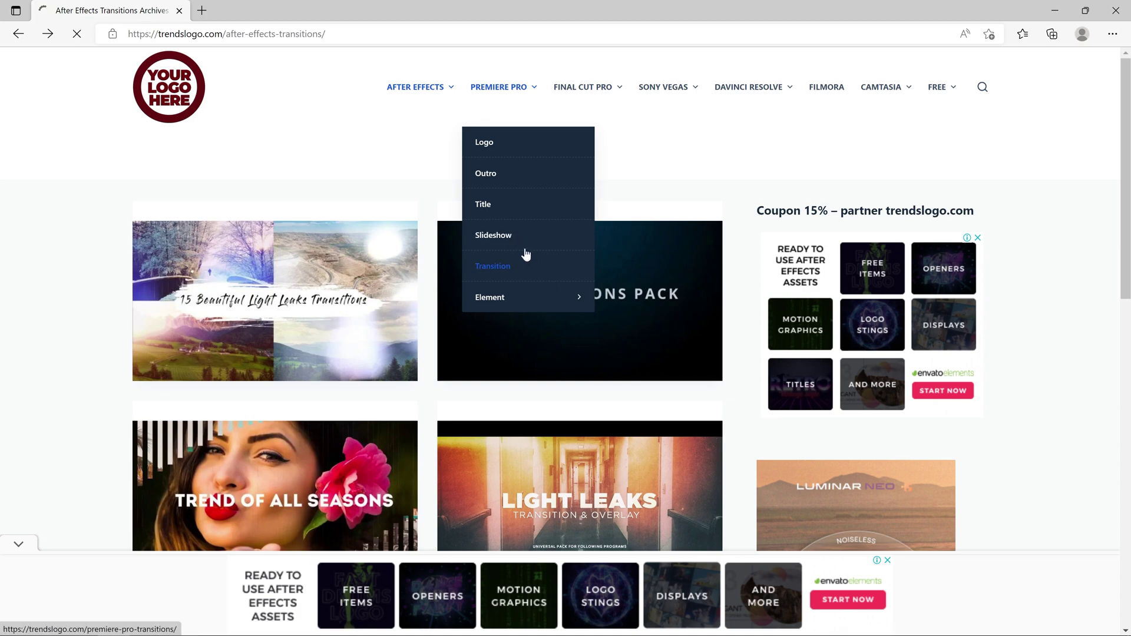
{"action": "left_click", "coordinate": [524, 250]}
{"action": "scroll", "coordinate": [514, 398], "scroll_direction": "down", "scroll_amount": 5}
Scroll the Slideshow templates list and go to page 2
{"action": "scroll", "coordinate": [515, 398], "scroll_direction": "down", "scroll_amount": 3}
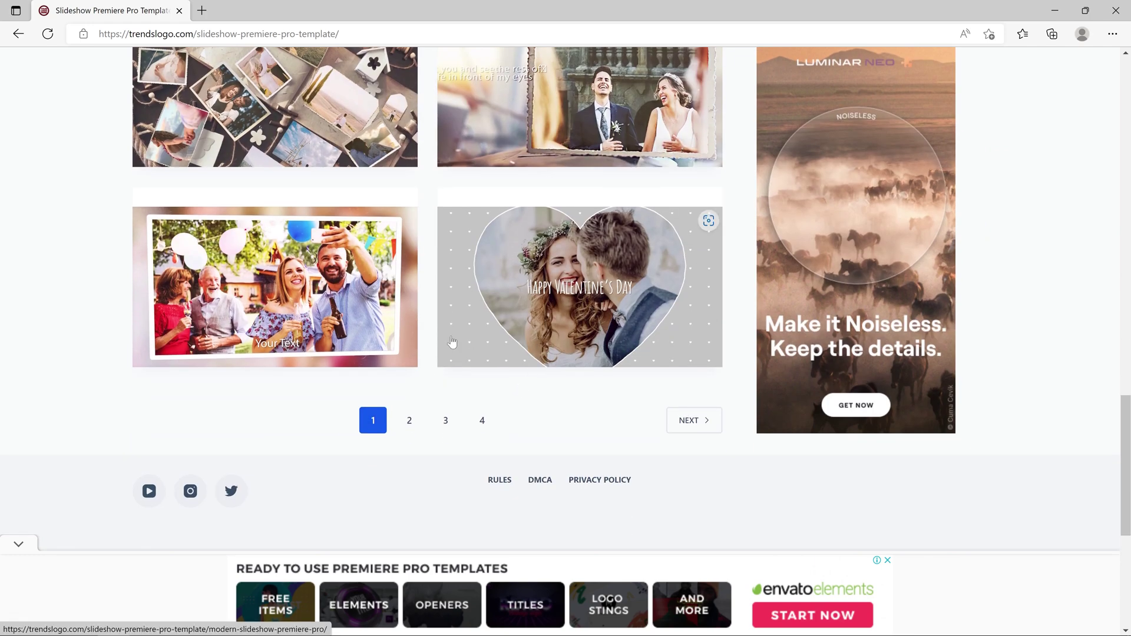
{"action": "scroll", "coordinate": [451, 341], "scroll_direction": "up", "scroll_amount": 15}
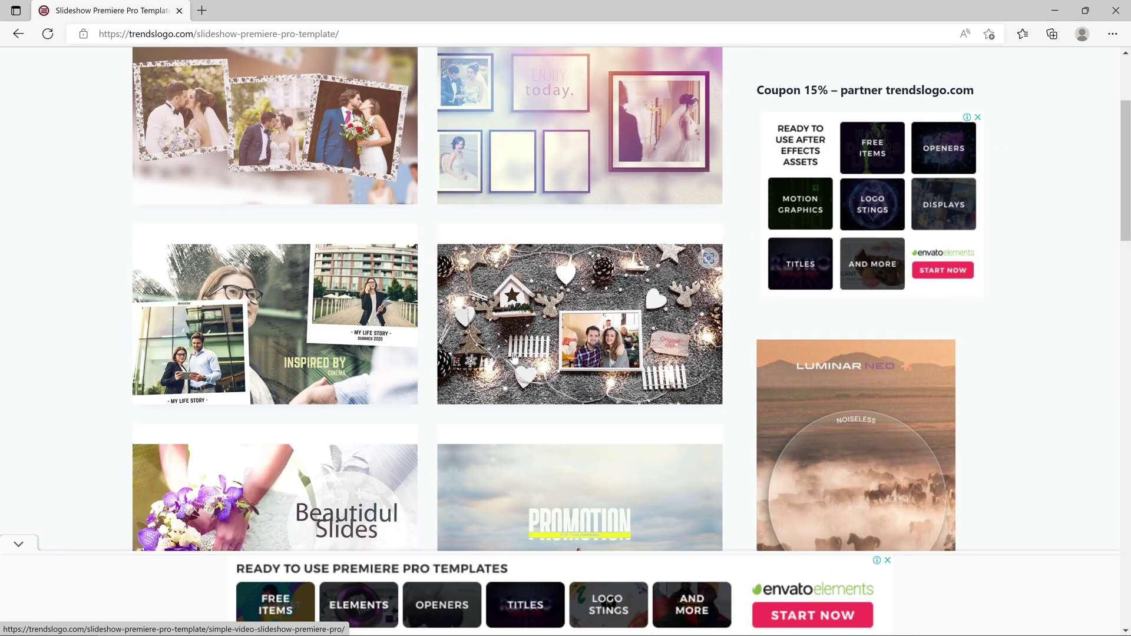
{"action": "scroll", "coordinate": [515, 358], "scroll_direction": "down", "scroll_amount": 1}
{"action": "scroll", "coordinate": [548, 307], "scroll_direction": "down", "scroll_amount": 2}
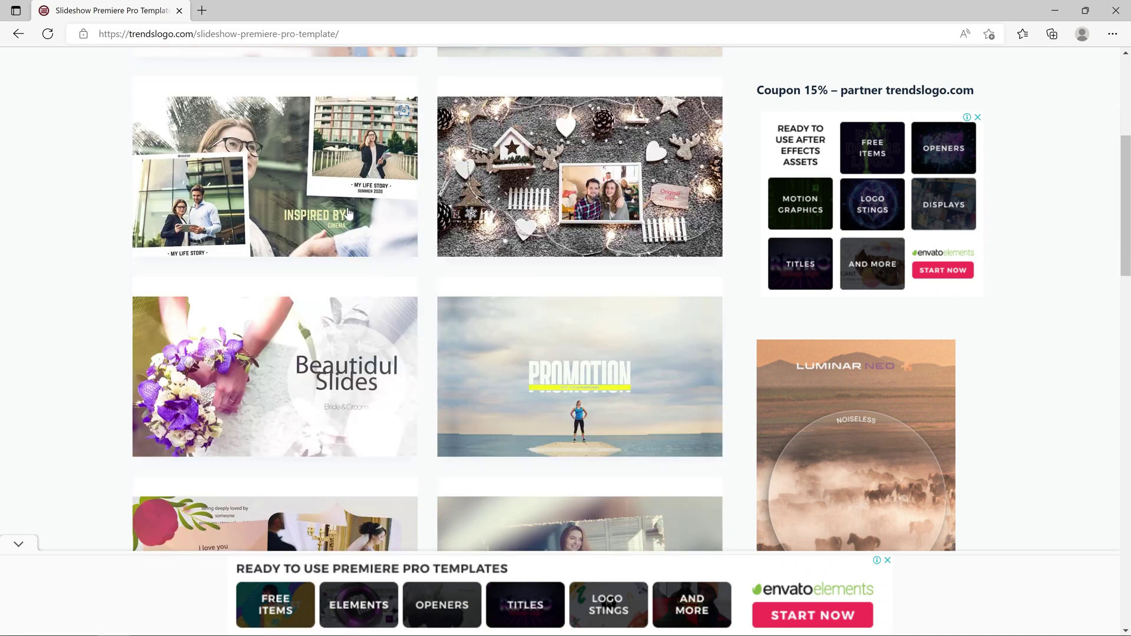
{"action": "scroll", "coordinate": [594, 324], "scroll_direction": "down", "scroll_amount": 2}
{"action": "scroll", "coordinate": [598, 328], "scroll_direction": "down", "scroll_amount": 12}
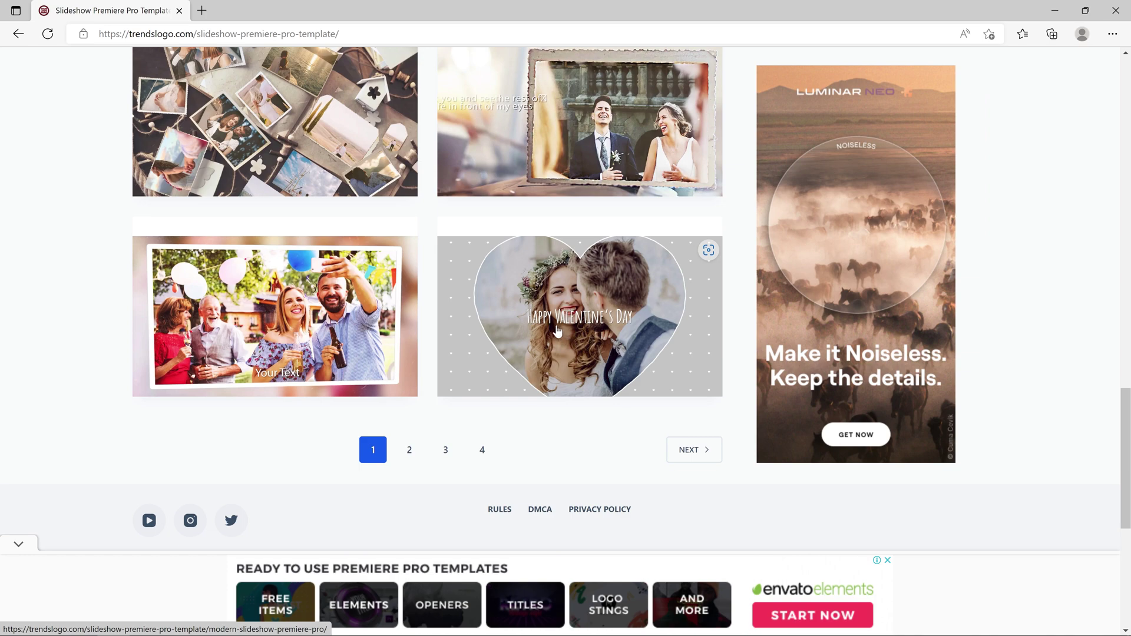
{"action": "left_click", "coordinate": [411, 452]}
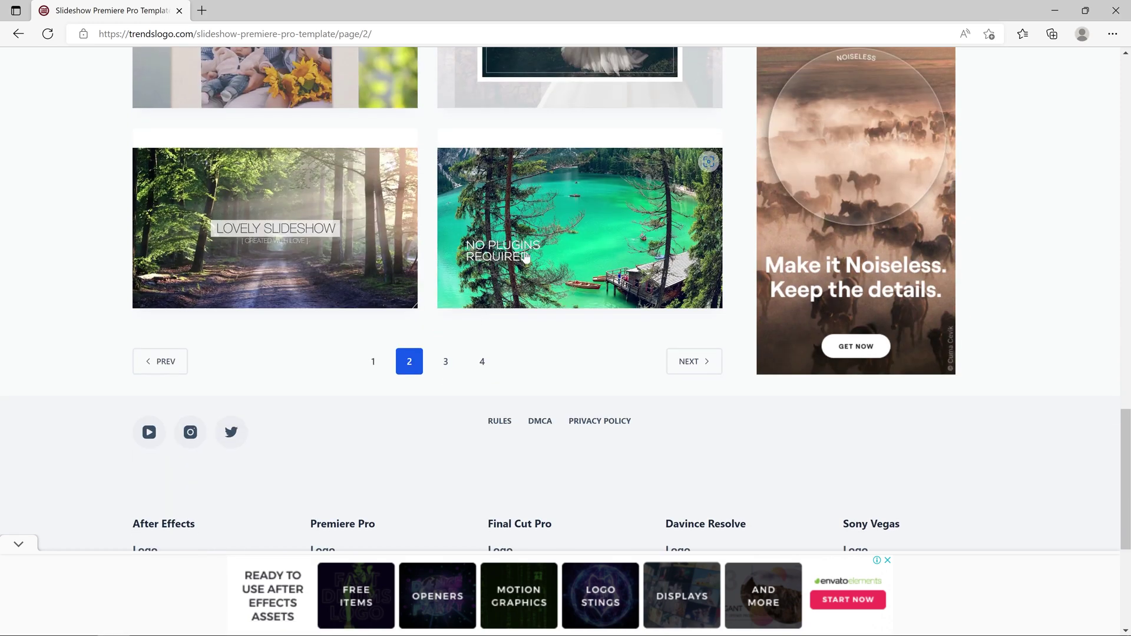
Open the Lovely Slideshow template, play its preview video, then go back to the listing
{"action": "left_click", "coordinate": [364, 255]}
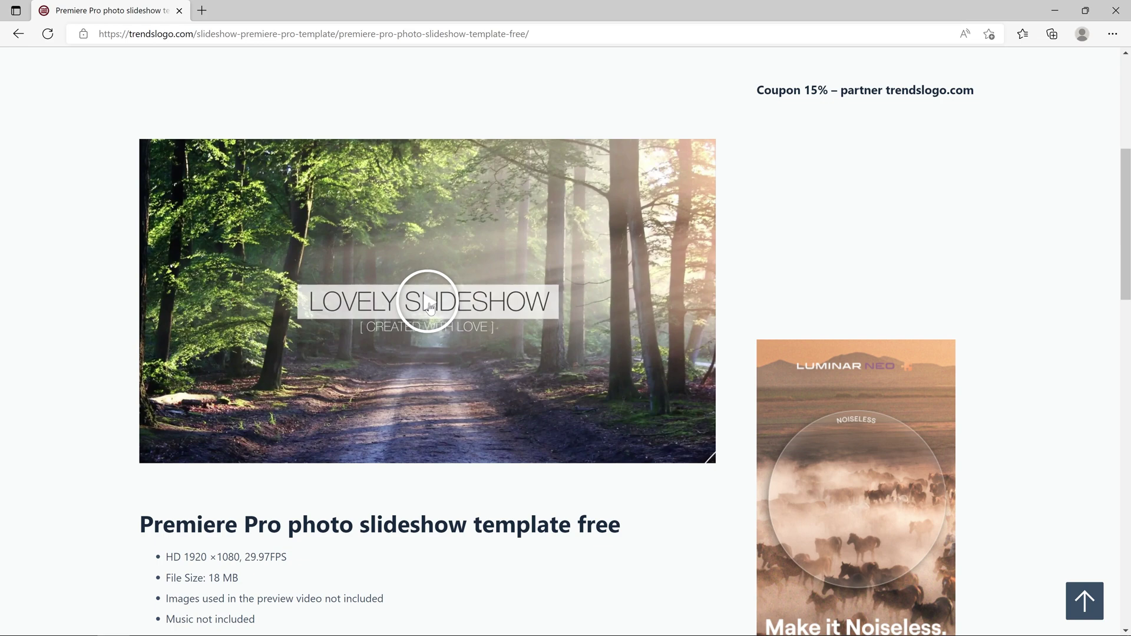
{"action": "left_click", "coordinate": [429, 307]}
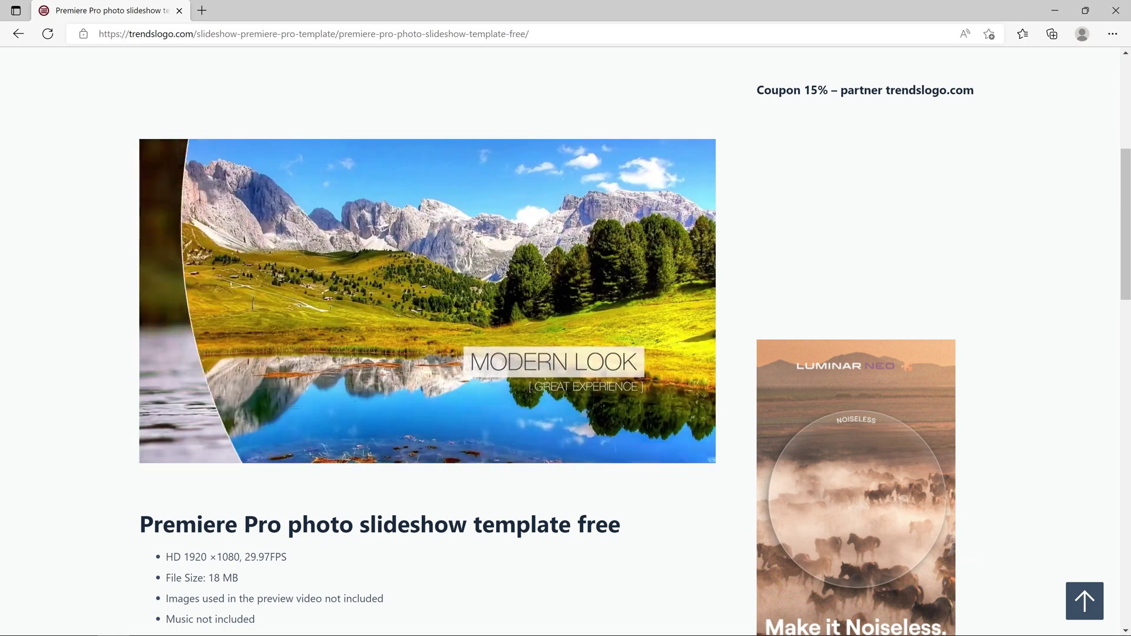
{"action": "key", "text": "alt+Left"}
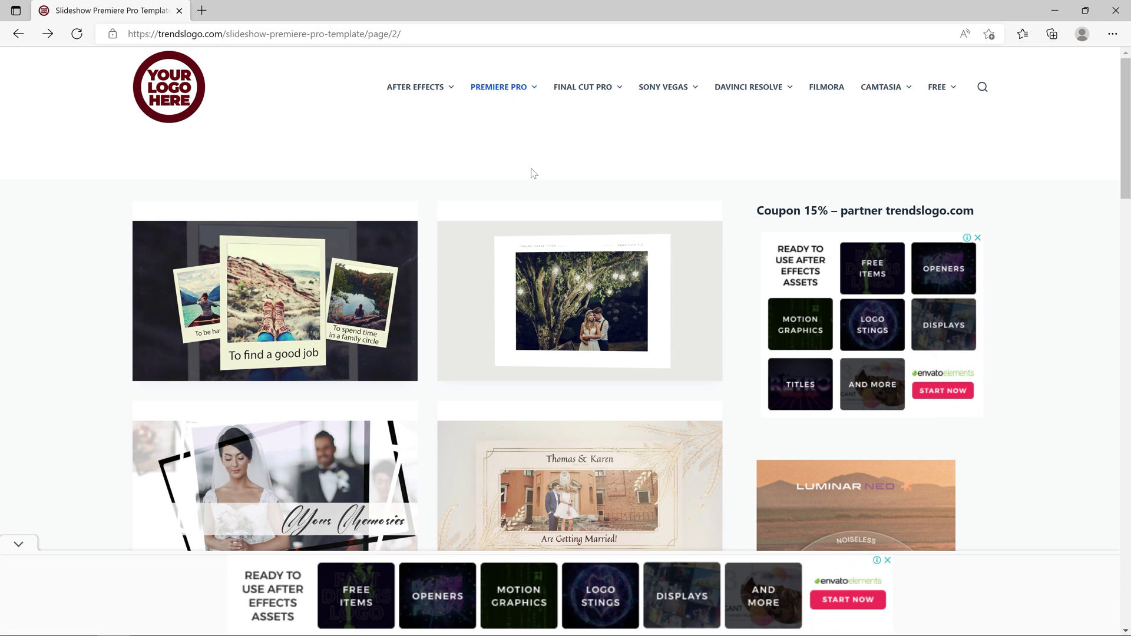
Open the Final Cut Pro Slideshow category and scroll through its templates
{"action": "mouse_move", "coordinate": [582, 86]}
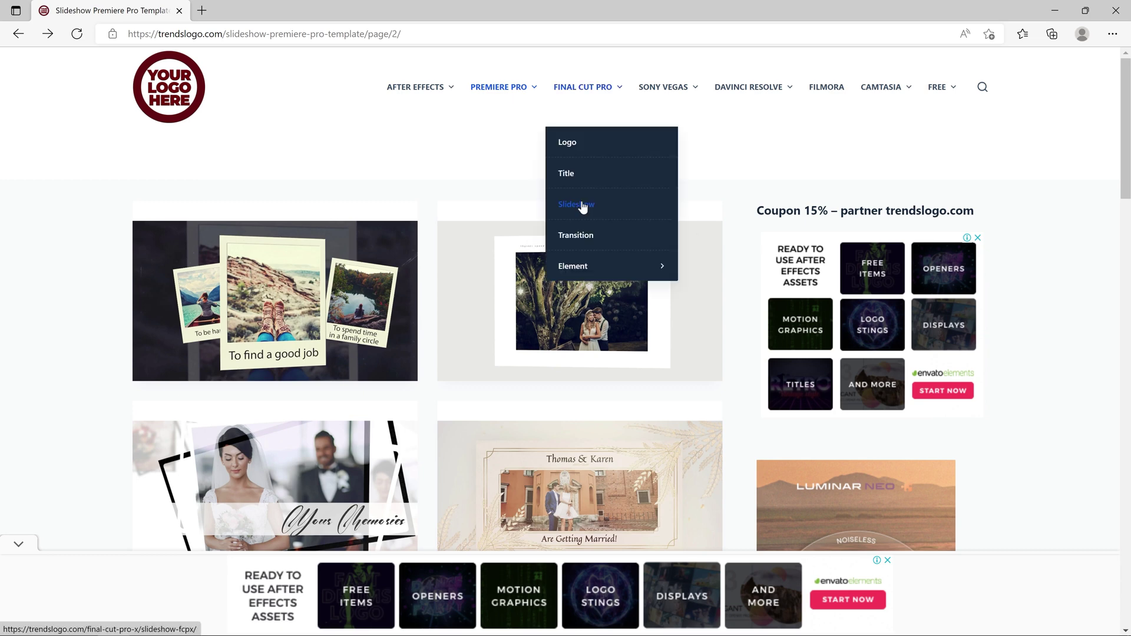
{"action": "left_click", "coordinate": [591, 208]}
{"action": "scroll", "coordinate": [552, 343], "scroll_direction": "down", "scroll_amount": 6}
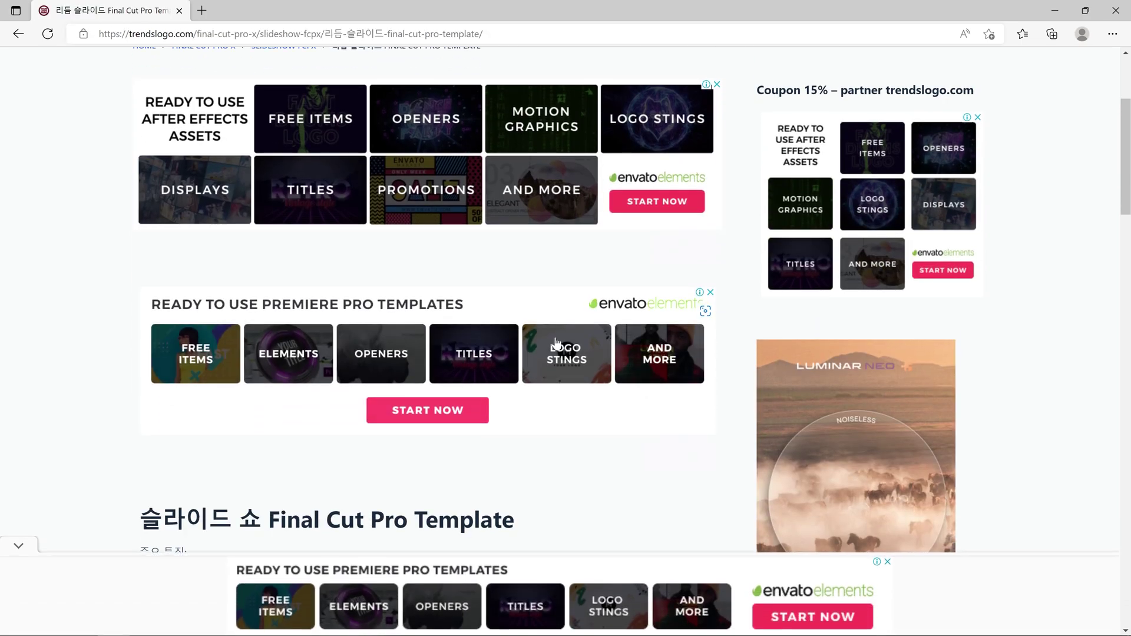
{"action": "scroll", "coordinate": [577, 382], "scroll_direction": "down", "scroll_amount": 10}
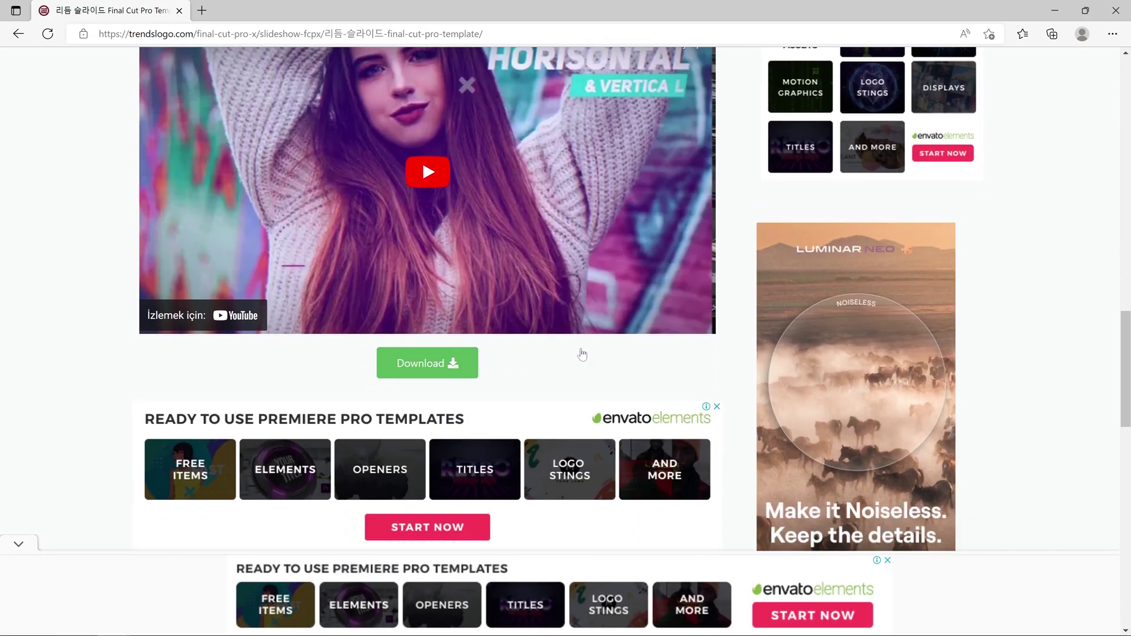
{"action": "scroll", "coordinate": [591, 321], "scroll_direction": "up", "scroll_amount": 1}
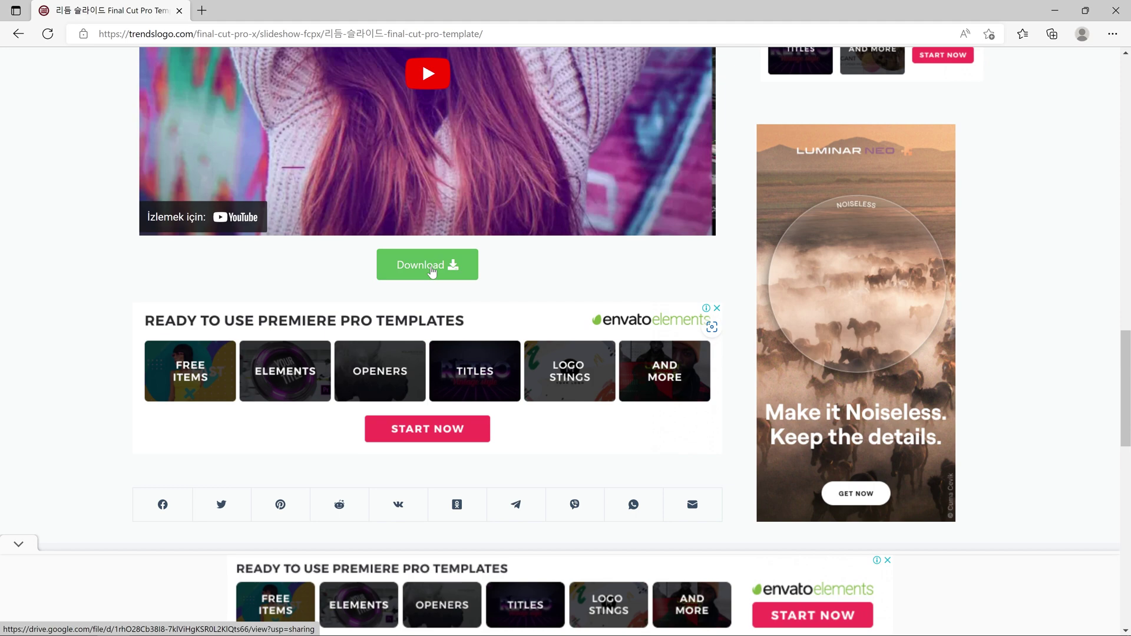
{"action": "scroll", "coordinate": [558, 136], "scroll_direction": "up", "scroll_amount": 9}
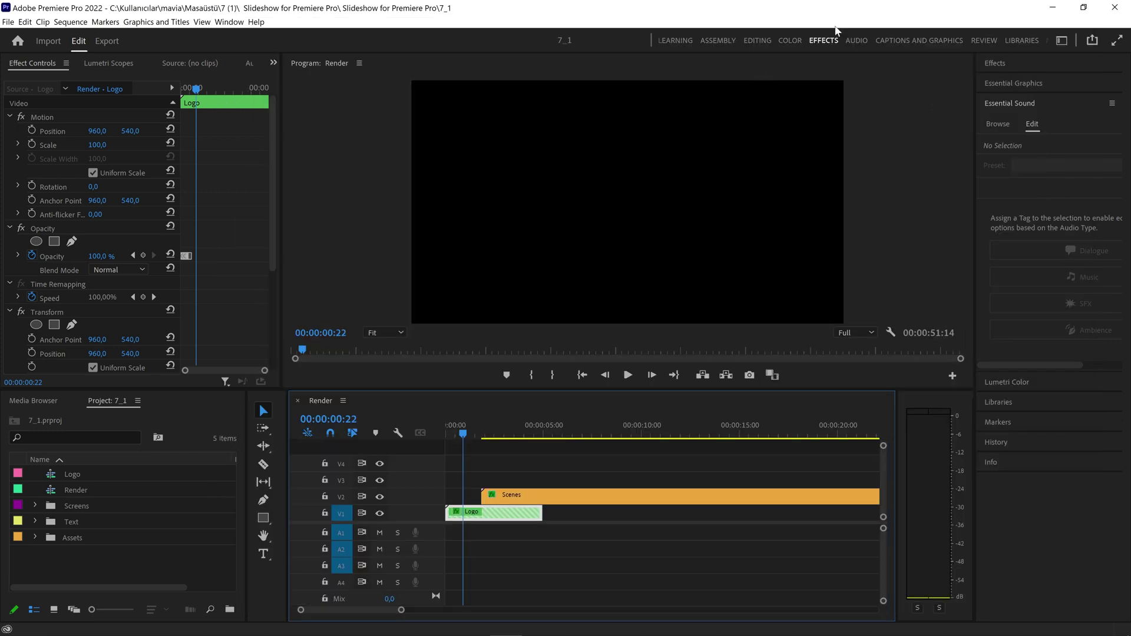
Check the Assets bin and scrub through the Render sequence to preview it
{"action": "left_click", "coordinate": [627, 375]}
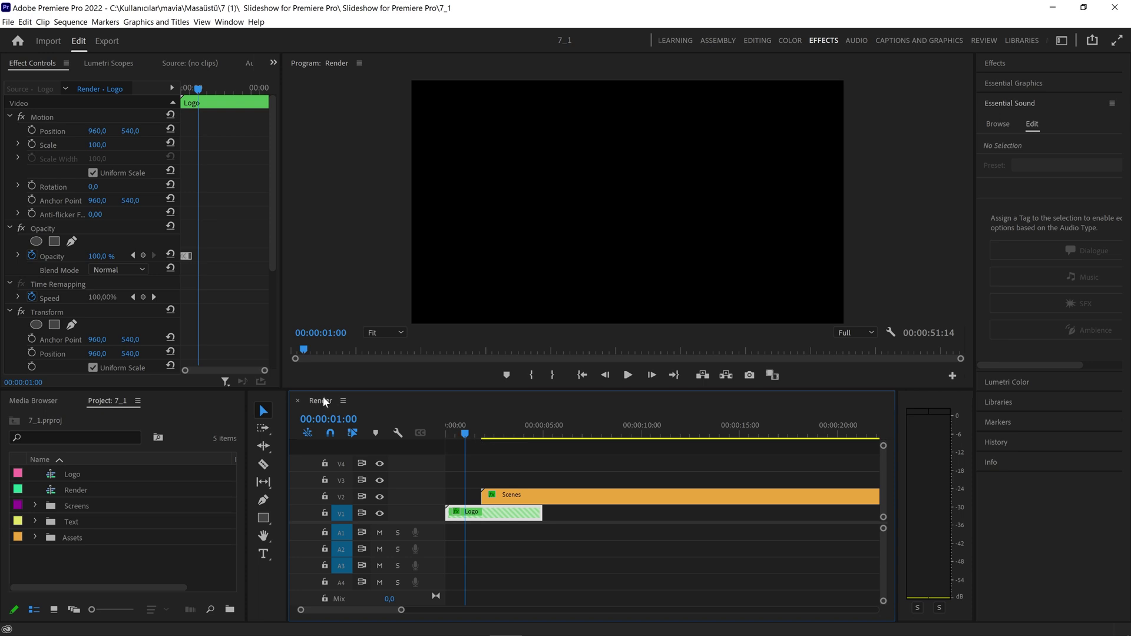
{"action": "key", "text": "shift+1"}
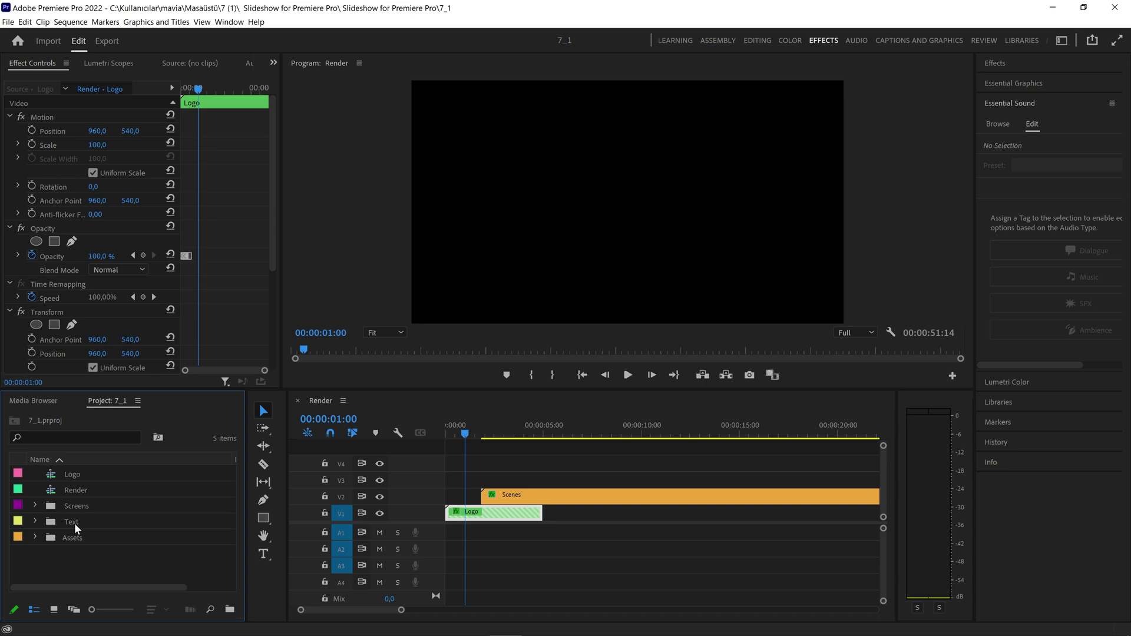
{"action": "left_click", "coordinate": [35, 537]}
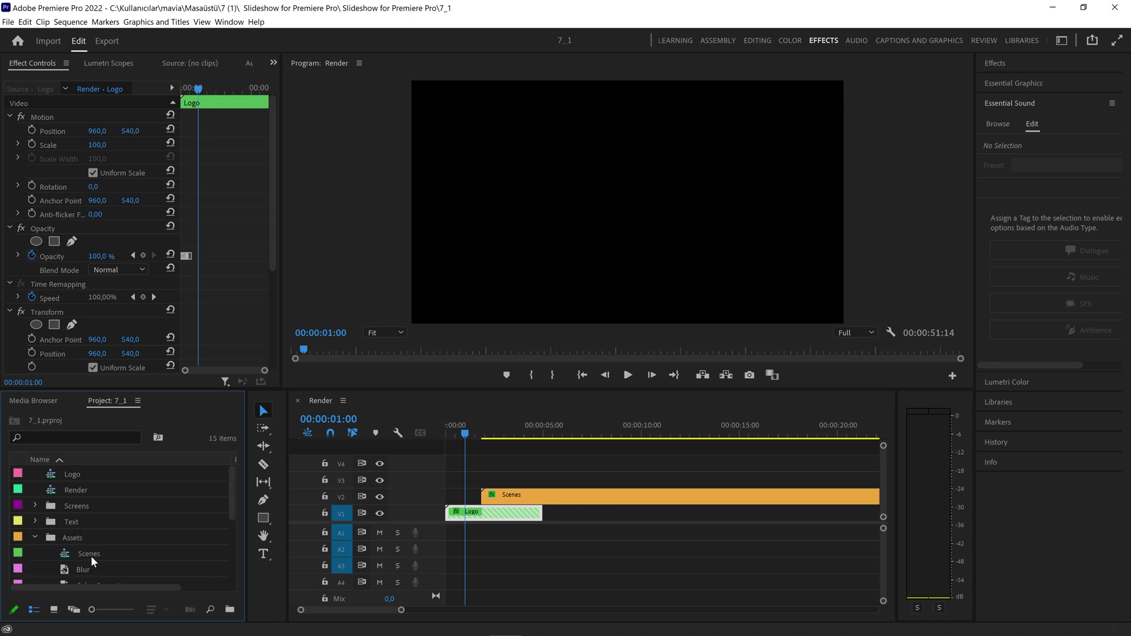
{"action": "left_click", "coordinate": [35, 537]}
{"action": "left_click_drag", "start_coordinate": [472, 434], "coordinate": [733, 474]}
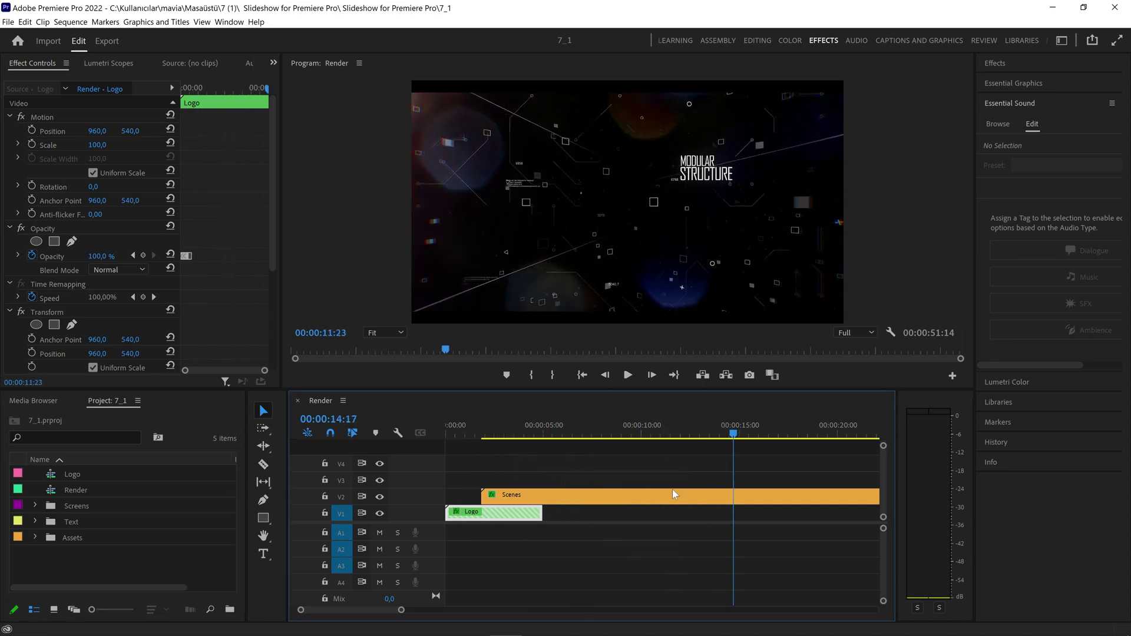
{"action": "key", "text": "Up"}
{"action": "key", "text": "Up"}
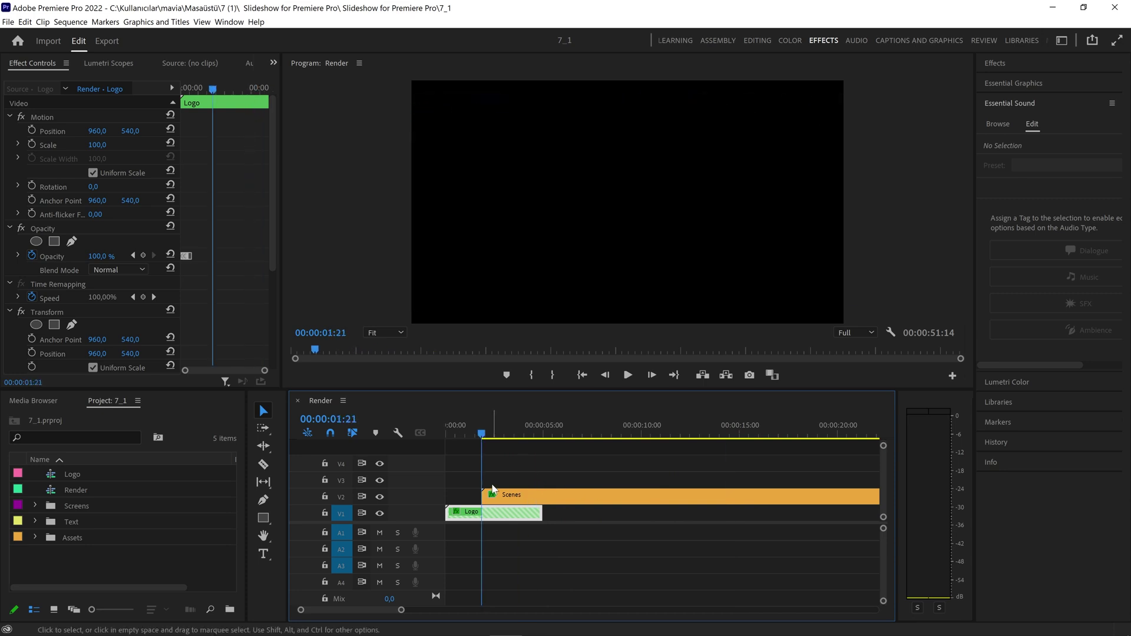
{"action": "left_click", "coordinate": [449, 436]}
{"action": "left_click_drag", "start_coordinate": [448, 437], "coordinate": [469, 443]}
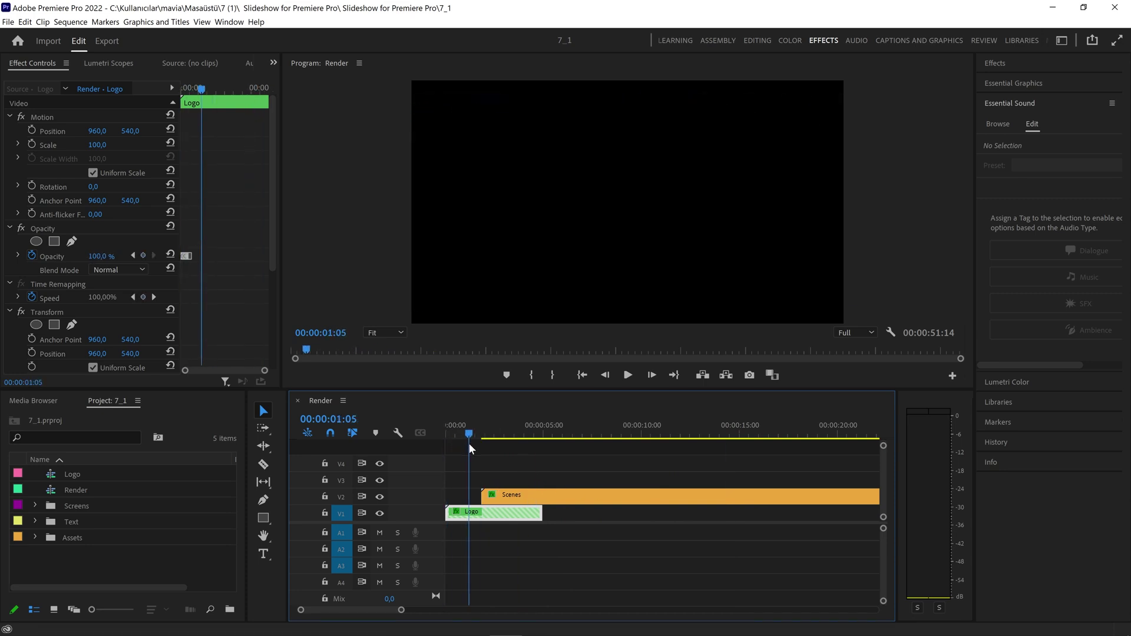
Inspect the Logo sequence, delete the Logo clip from Render, and move Scenes to 00:00:00:00
{"action": "double_click", "coordinate": [53, 478]}
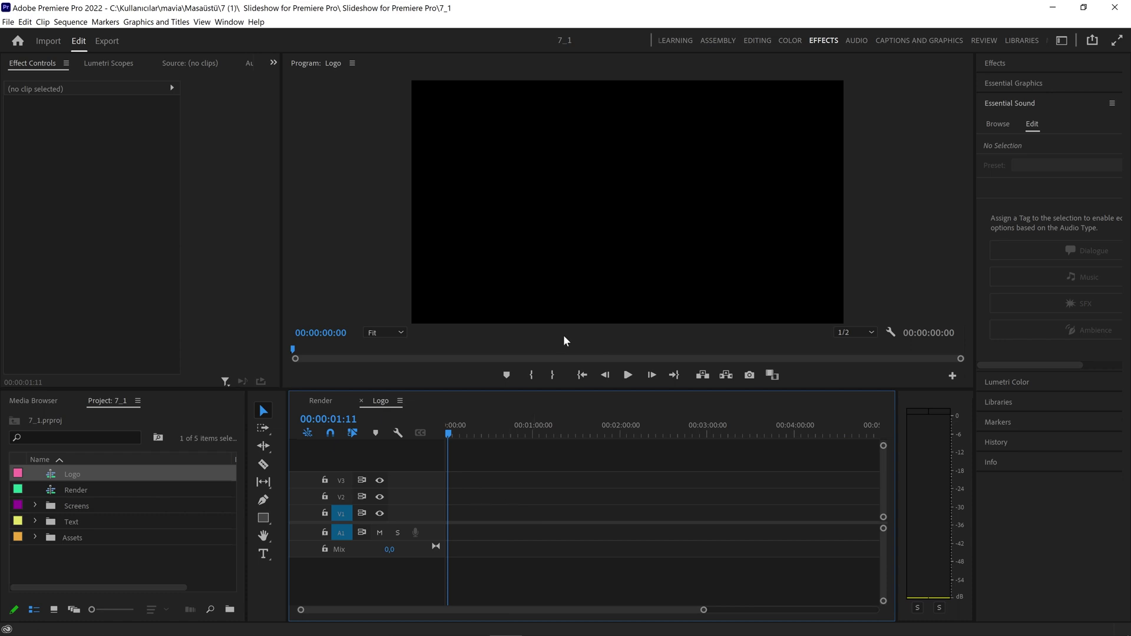
{"action": "left_click", "coordinate": [320, 401]}
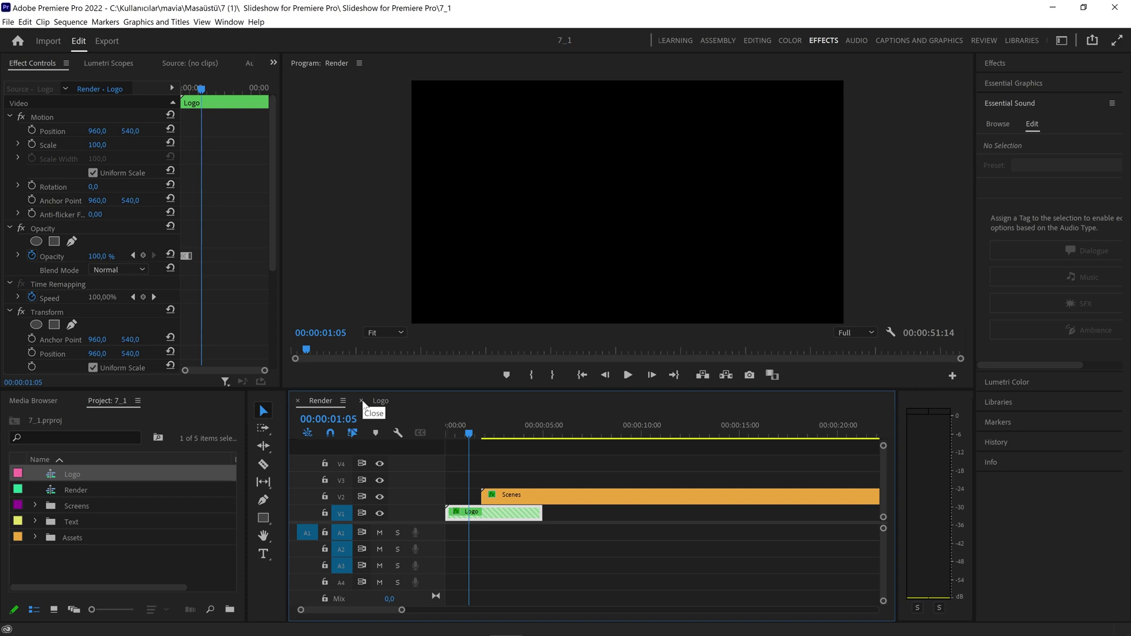
{"action": "left_click", "coordinate": [362, 400]}
{"action": "left_click", "coordinate": [514, 515]}
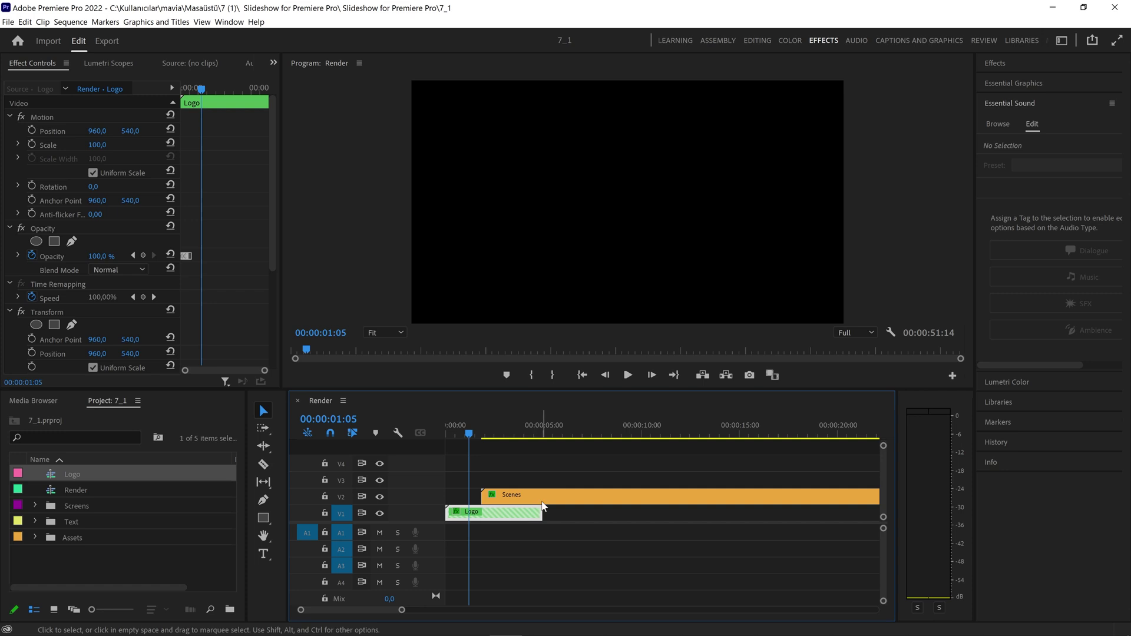
{"action": "key", "text": "Delete"}
{"action": "left_click_drag", "start_coordinate": [538, 497], "coordinate": [492, 483]}
{"action": "left_click", "coordinate": [466, 434]}
{"action": "key", "text": "alt+Tab"}
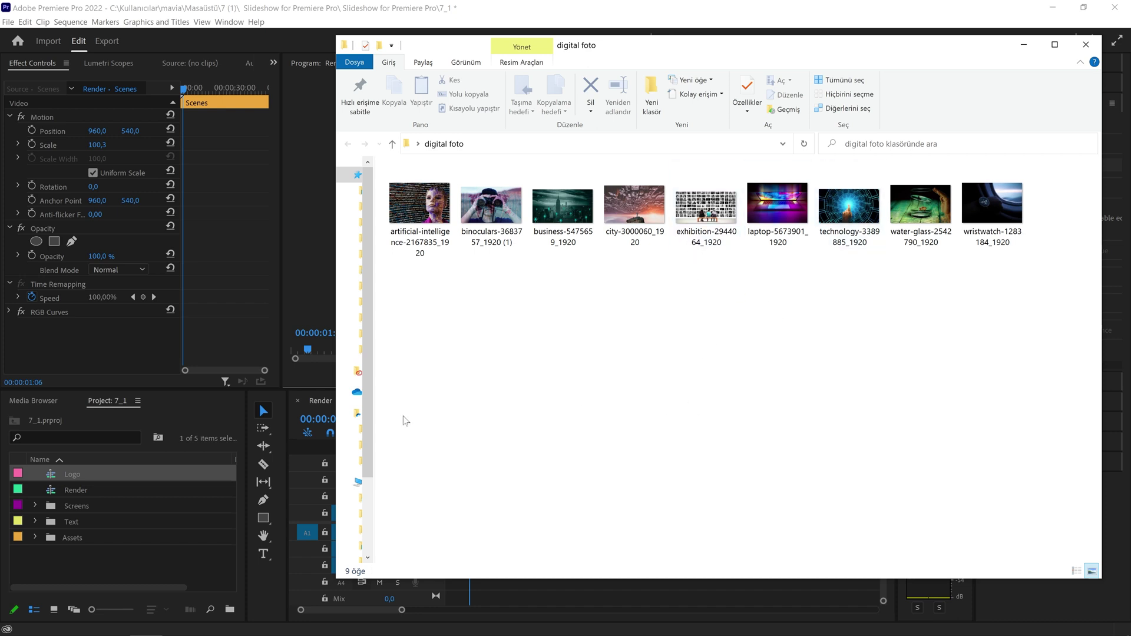
Expand the Screens bin, enlarge the panels, and open the empty 1920x1080 Screen_1 sequence
{"action": "left_click", "coordinate": [34, 505]}
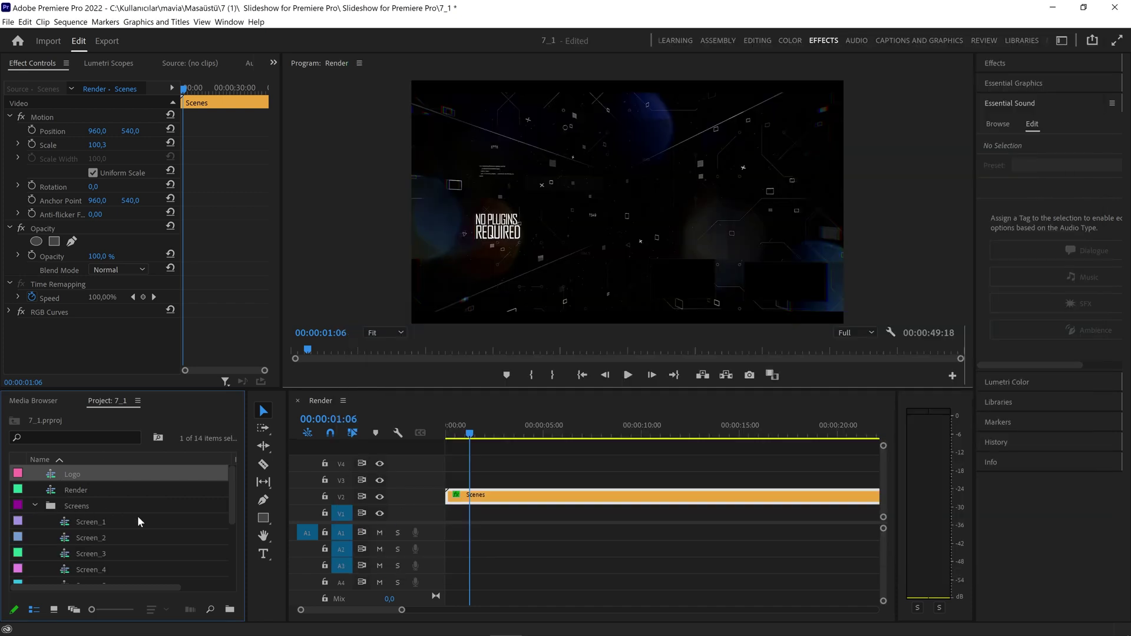
{"action": "scroll", "coordinate": [136, 521], "scroll_direction": "down", "scroll_amount": 3}
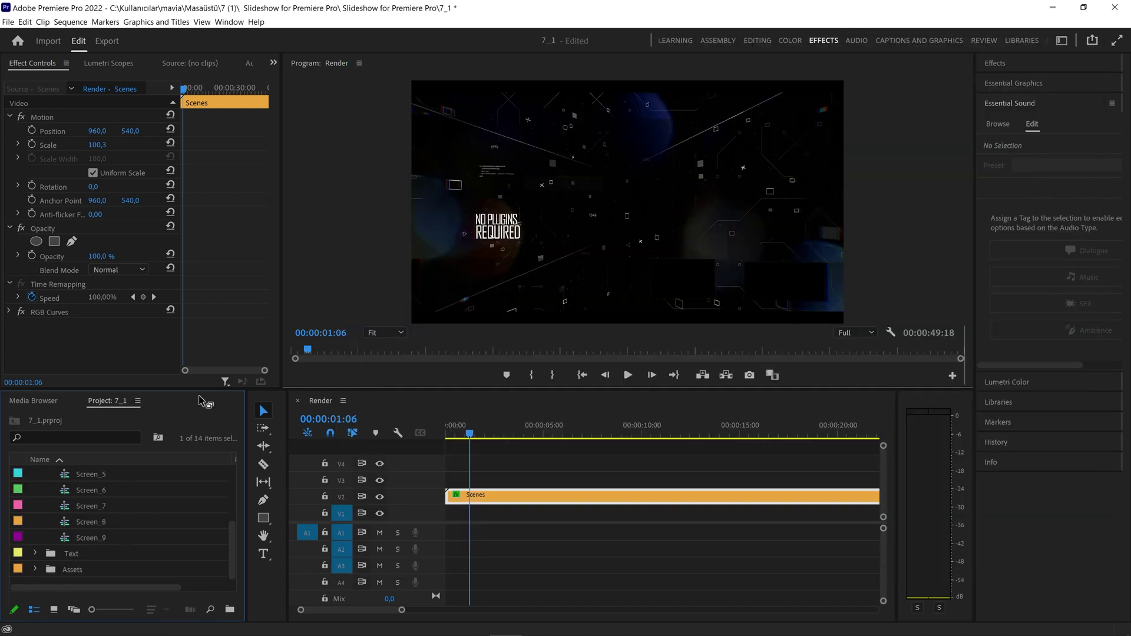
{"action": "left_click_drag", "start_coordinate": [229, 388], "coordinate": [229, 319]}
{"action": "scroll", "coordinate": [238, 408], "scroll_direction": "up", "scroll_amount": 3}
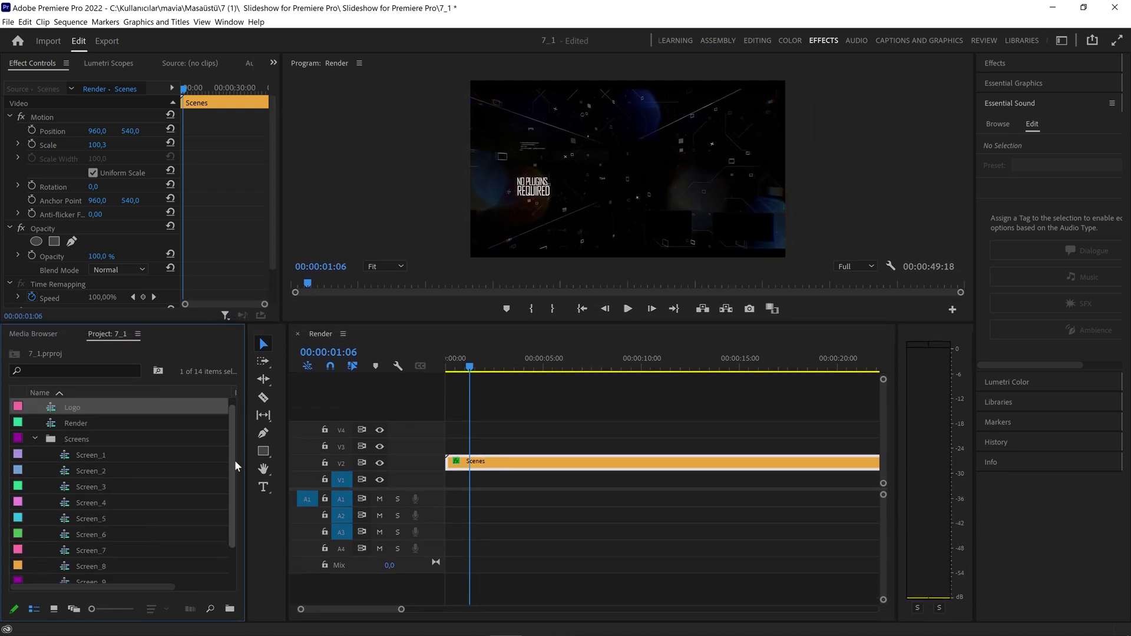
{"action": "left_click_drag", "start_coordinate": [231, 422], "coordinate": [232, 464]}
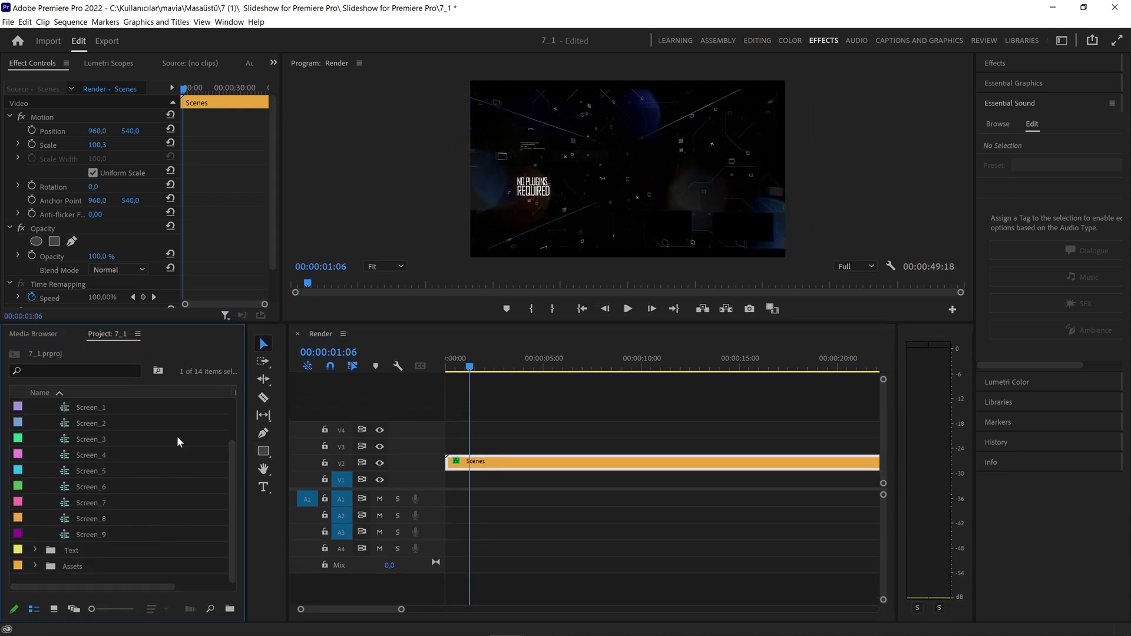
{"action": "scroll", "coordinate": [196, 479], "scroll_direction": "up", "scroll_amount": 3}
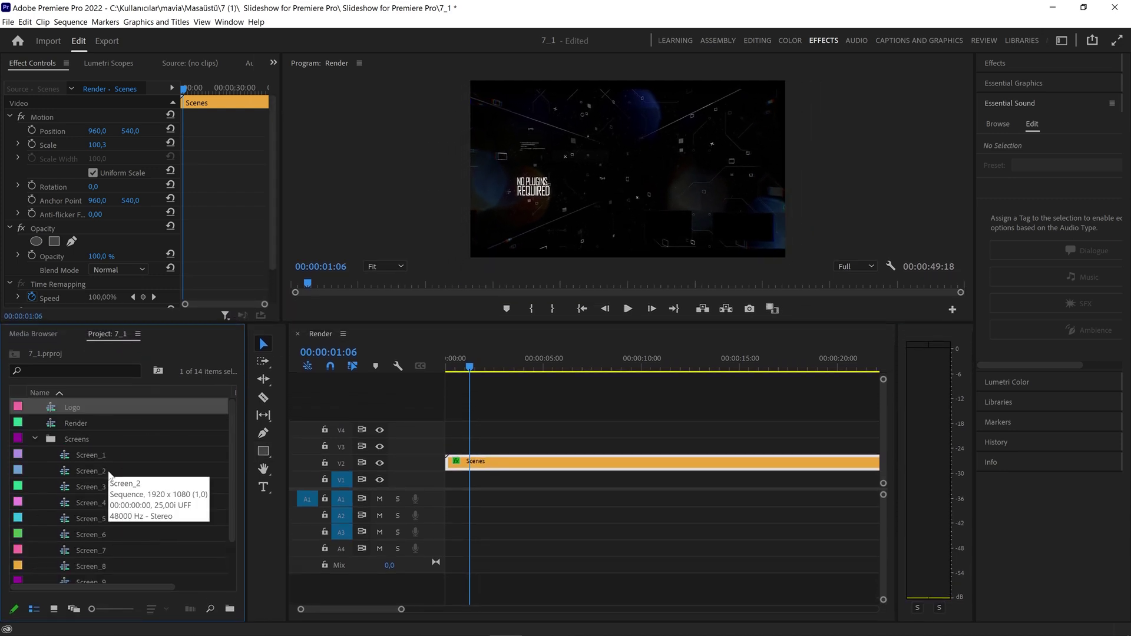
{"action": "left_click", "coordinate": [68, 459]}
{"action": "double_click", "coordinate": [68, 461]}
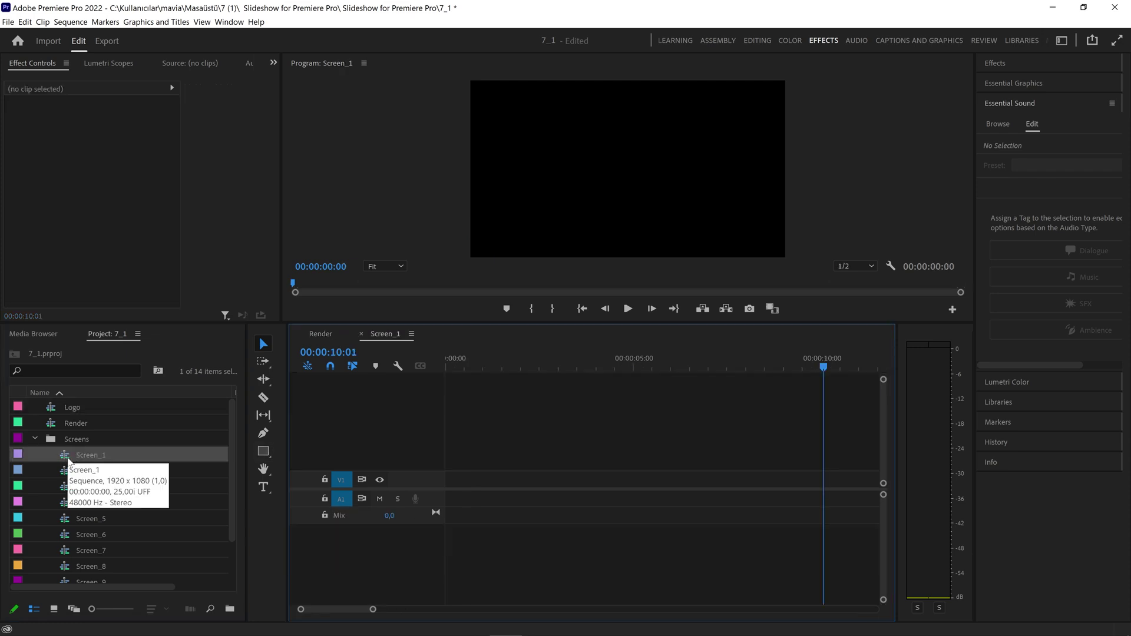
{"action": "left_click", "coordinate": [322, 334]}
{"action": "left_click", "coordinate": [389, 335]}
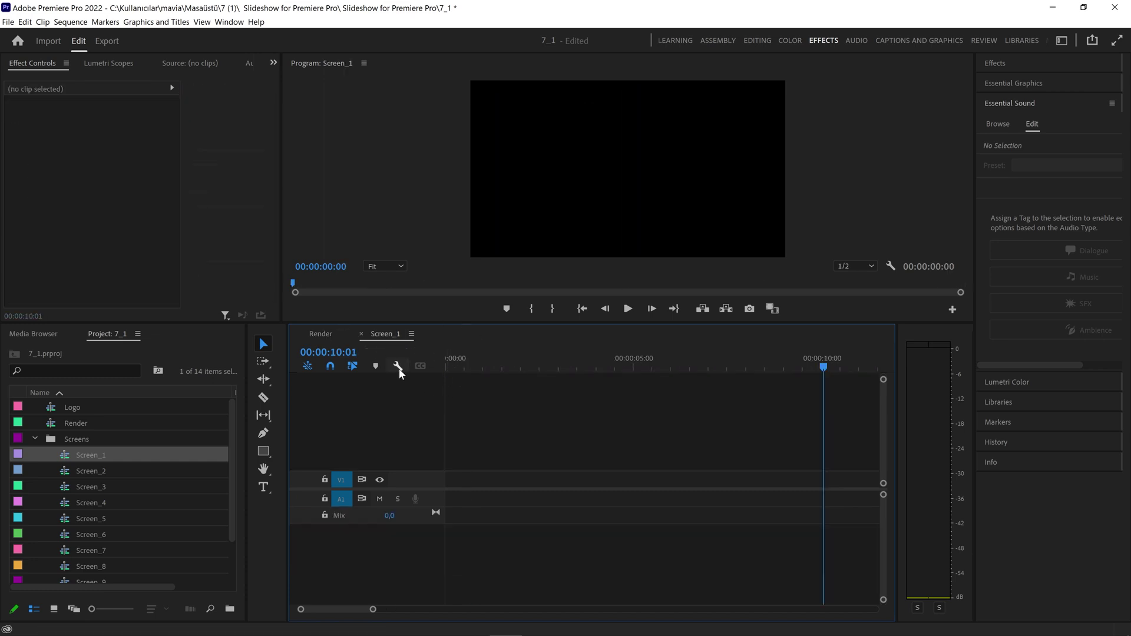